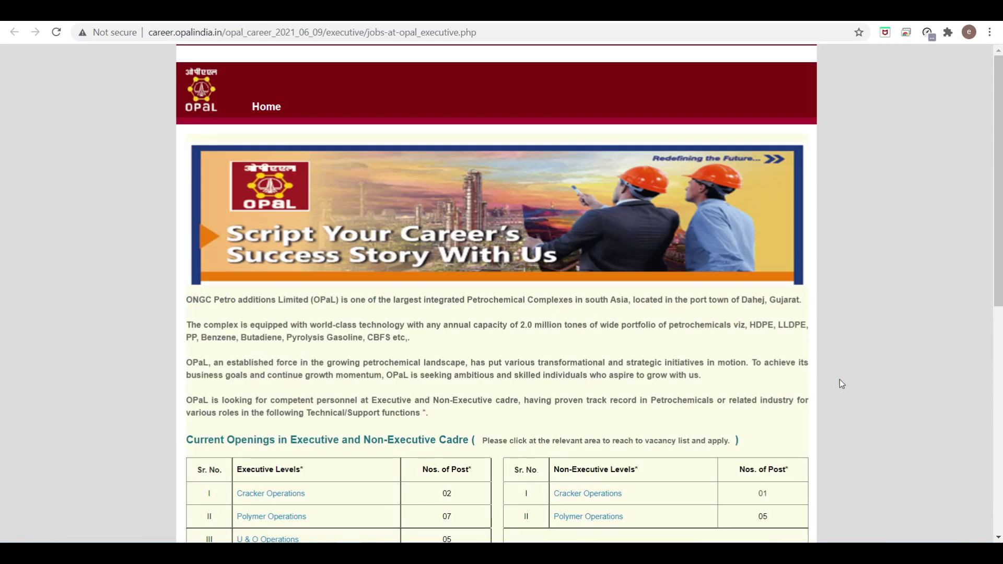
scroll(839, 379, "down", 2)
scroll(839, 380, "down", 2)
scroll(839, 379, "down", 2)
scroll(839, 379, "down", 2)
scroll(840, 379, "down", 1)
scroll(839, 379, "up", 3)
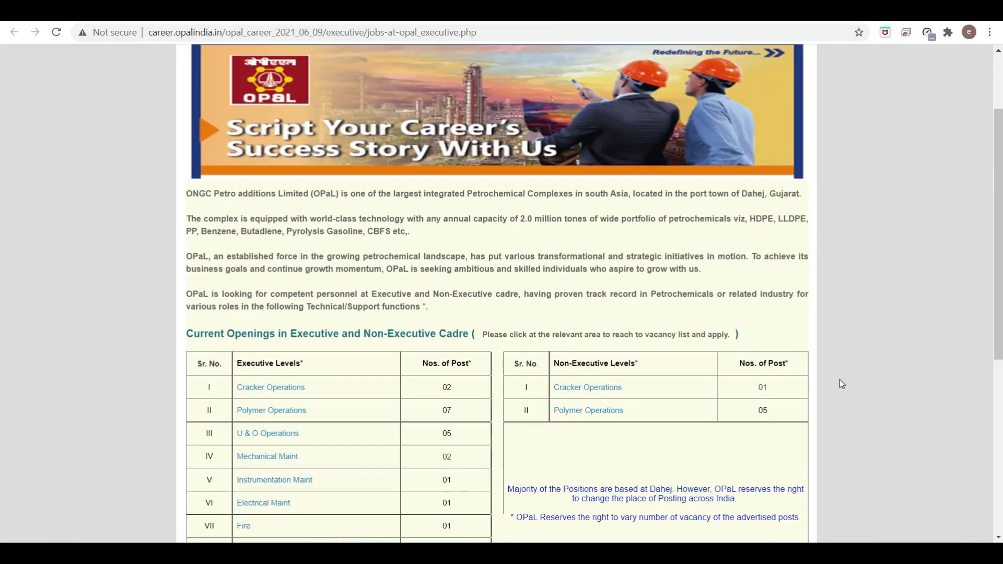
scroll(839, 379, "down", 1)
scroll(840, 379, "down", 2)
scroll(839, 379, "down", 2)
scroll(839, 380, "down", 1)
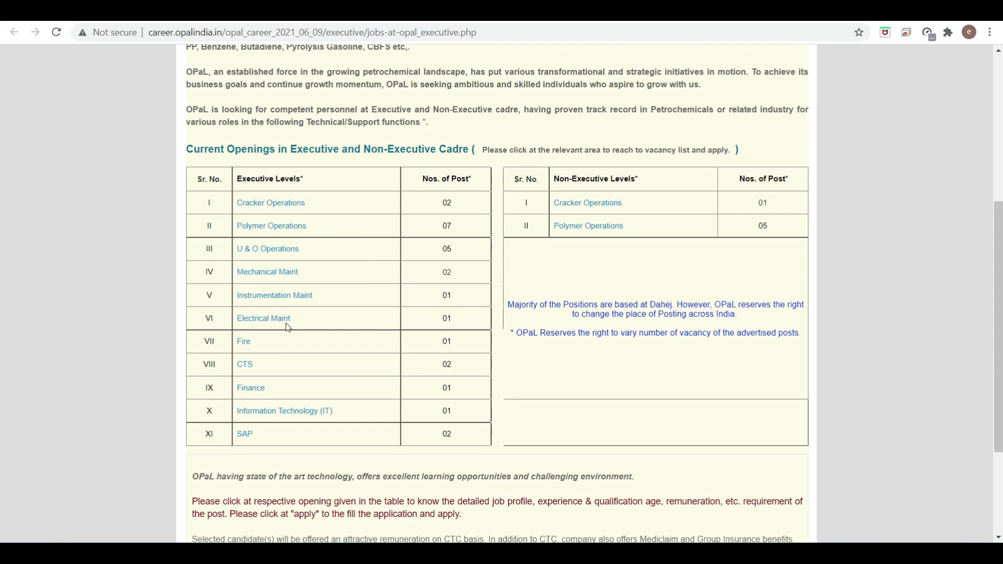
- Open the Cracker (DFCU/AU) job page and highlight its 06.00 – 8.50 Lacs CTC range
left_click(280, 205)
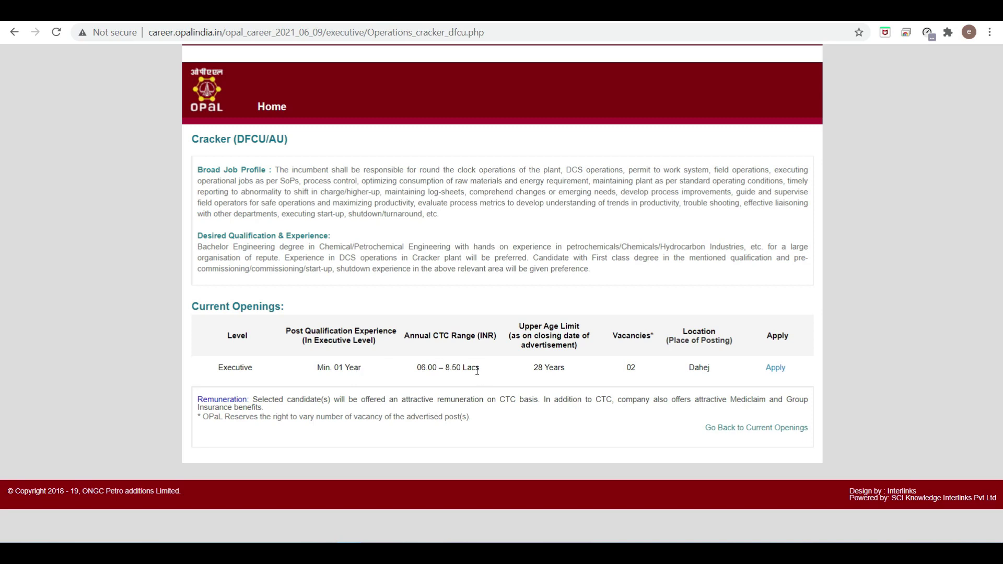
left_click_drag(476, 368, 428, 369)
- Check the Polymer (HDPE/PE/LLDP/PP) page's three Dahej openings, returning to the openings list
left_click(13, 35)
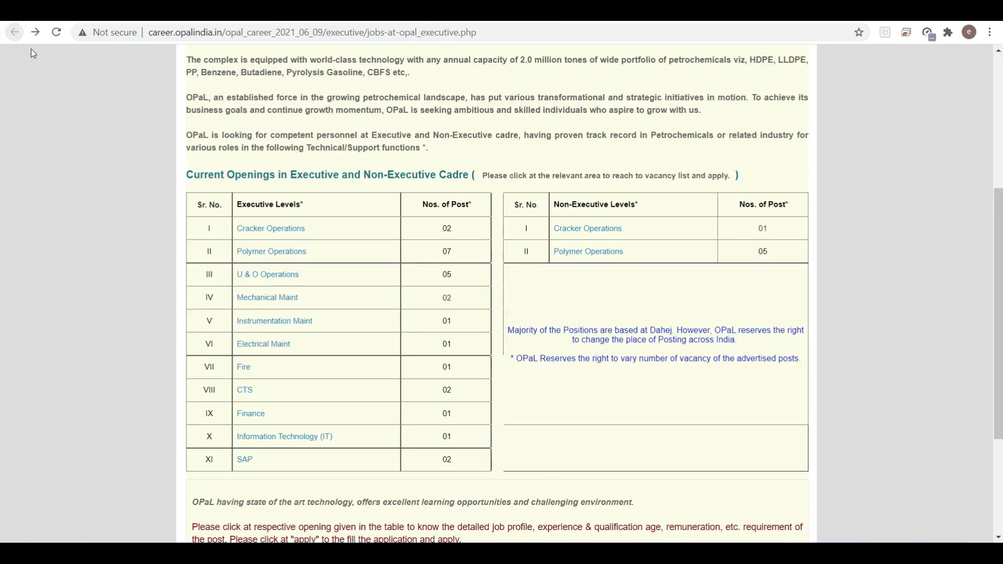
left_click(294, 253)
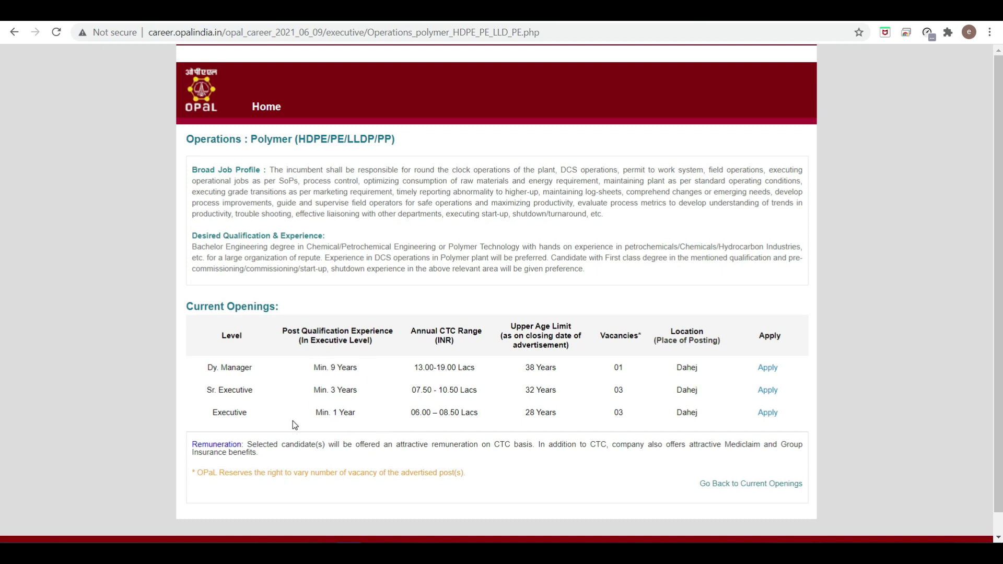
left_click(12, 32)
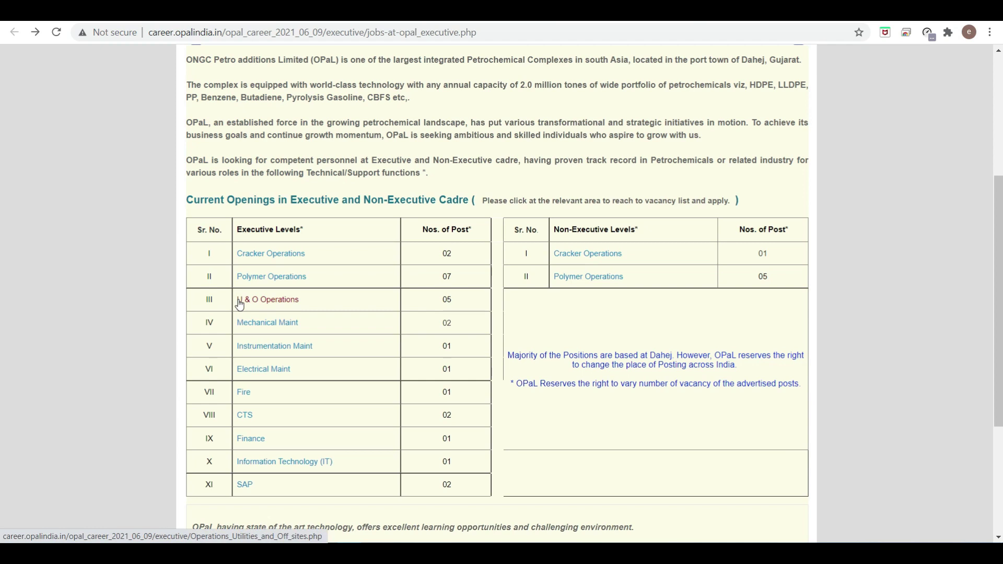
left_click(251, 326)
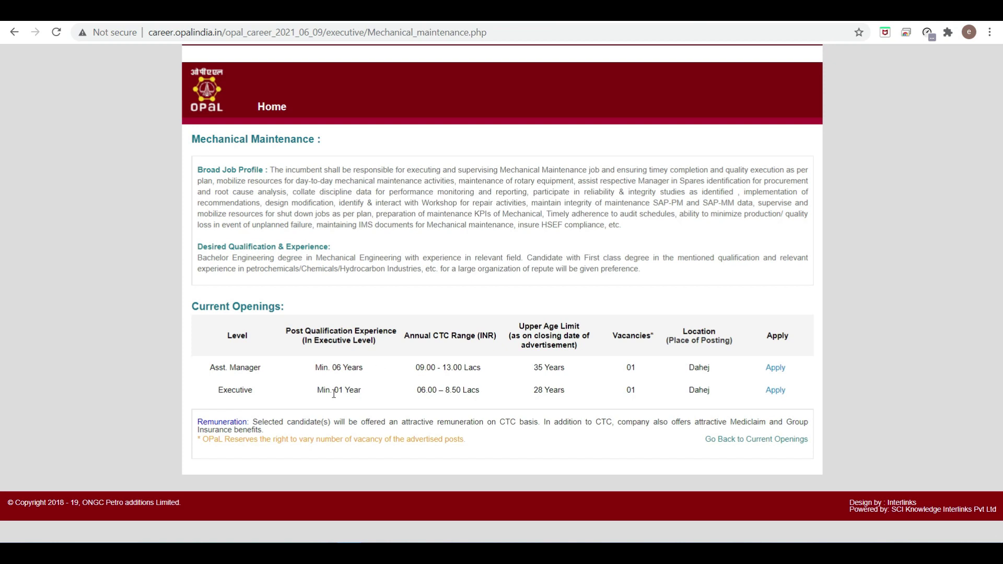
left_click(13, 31)
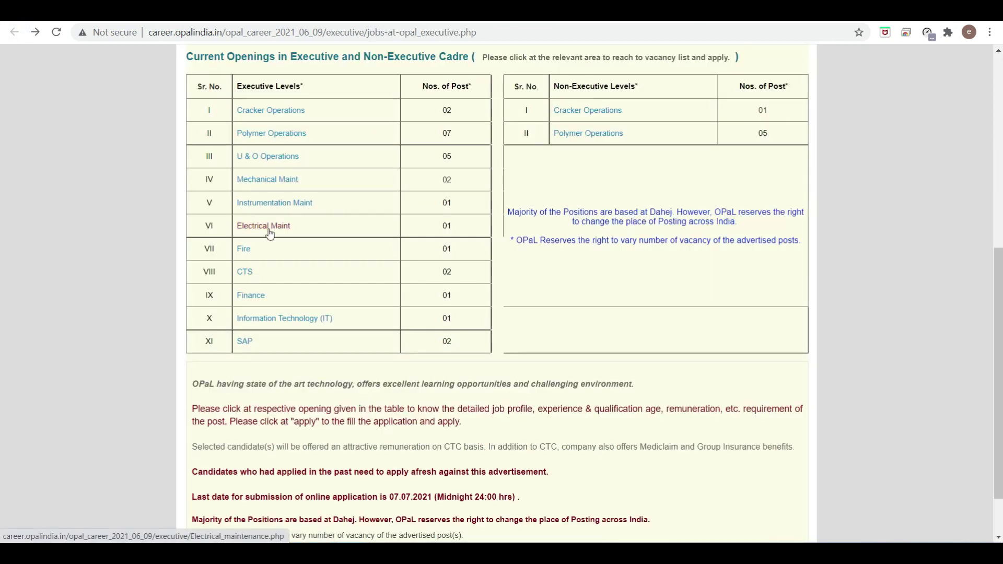
left_click(245, 271)
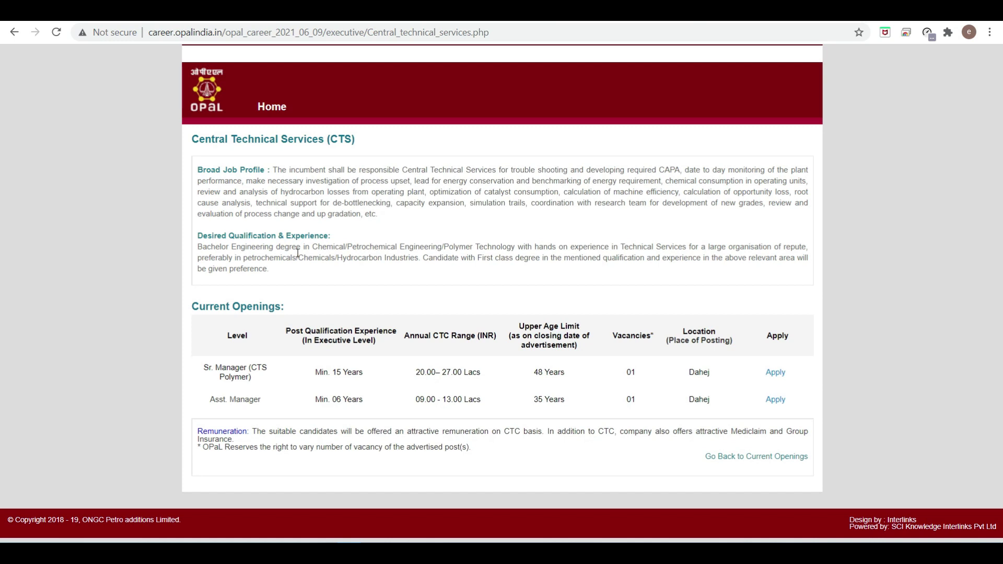
left_click(14, 32)
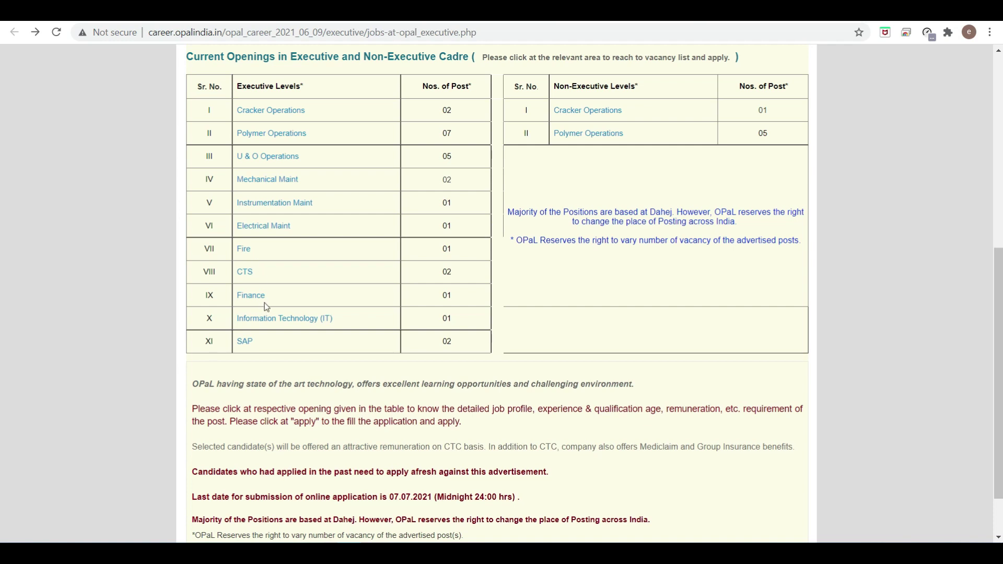
left_click(264, 318)
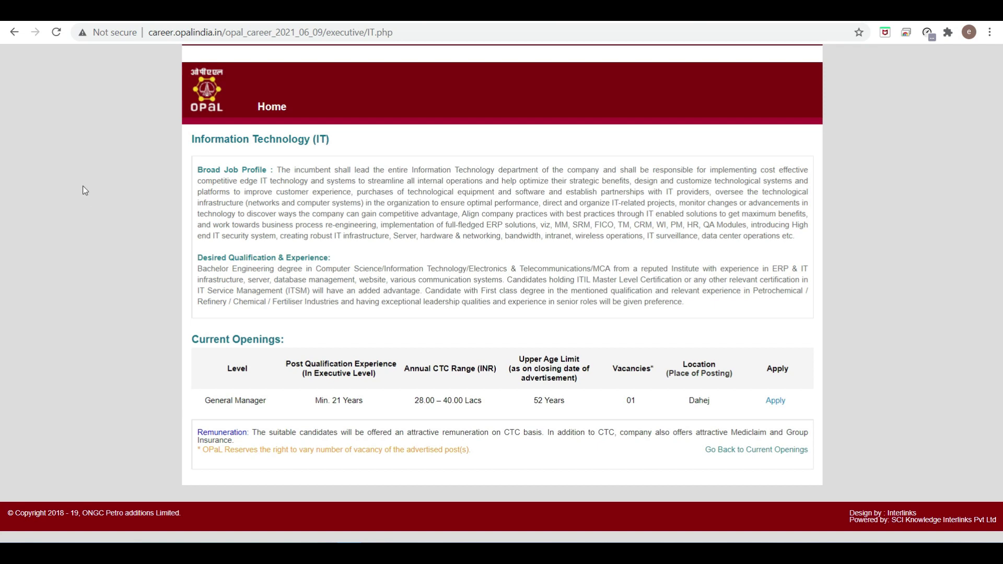
left_click(15, 32)
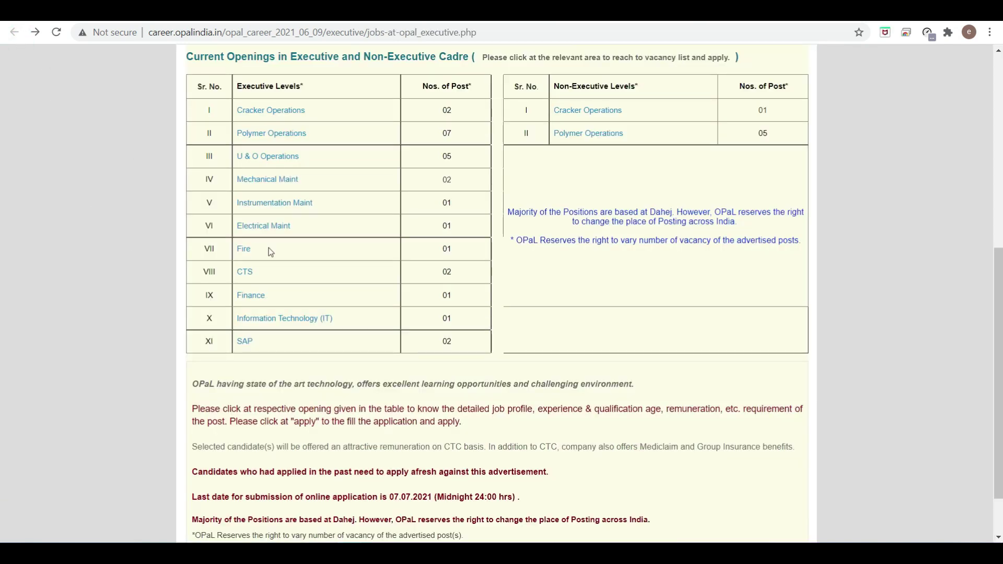
scroll(269, 248, "down", 1)
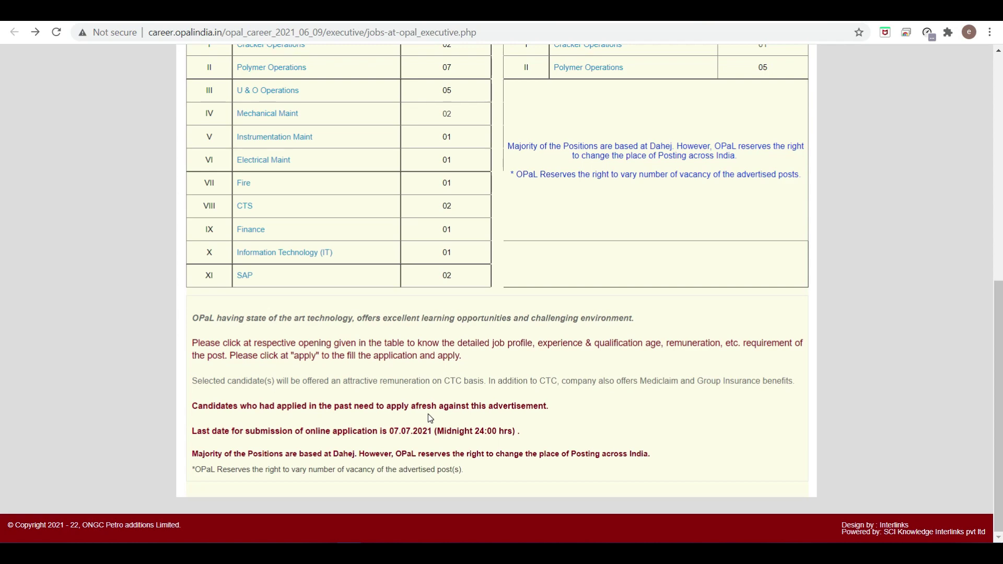
scroll(427, 413, "up", 2)
scroll(428, 413, "up", 5)
scroll(428, 418, "up", 4)
scroll(428, 418, "down", 5)
scroll(428, 417, "up", 3)
scroll(428, 417, "up", 2)
scroll(428, 418, "down", 2)
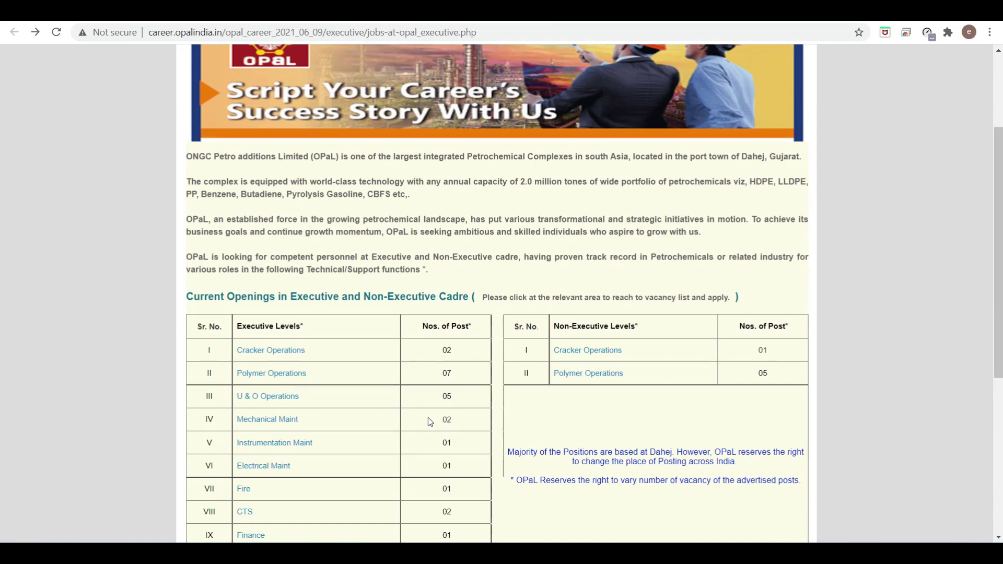
scroll(428, 418, "down", 2)
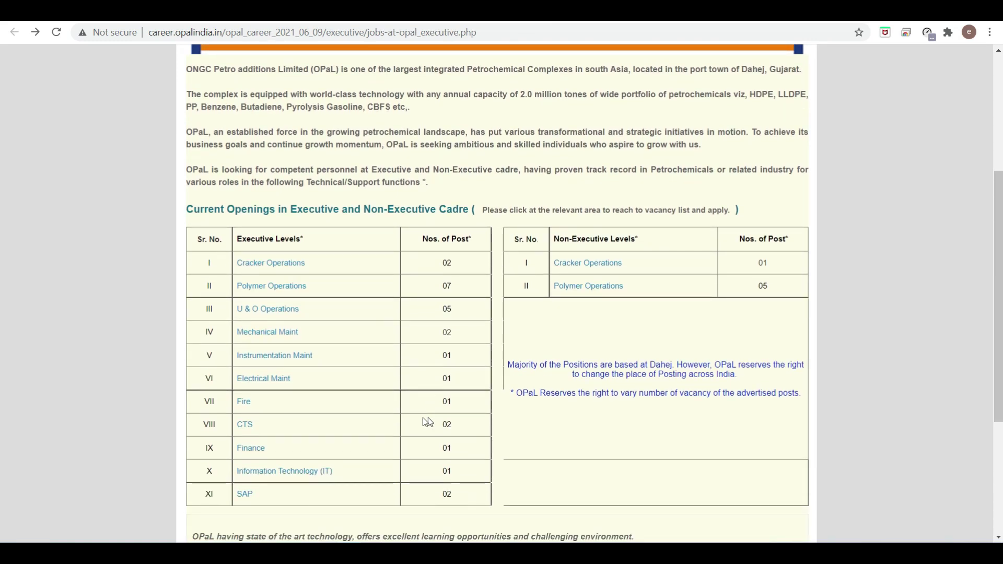